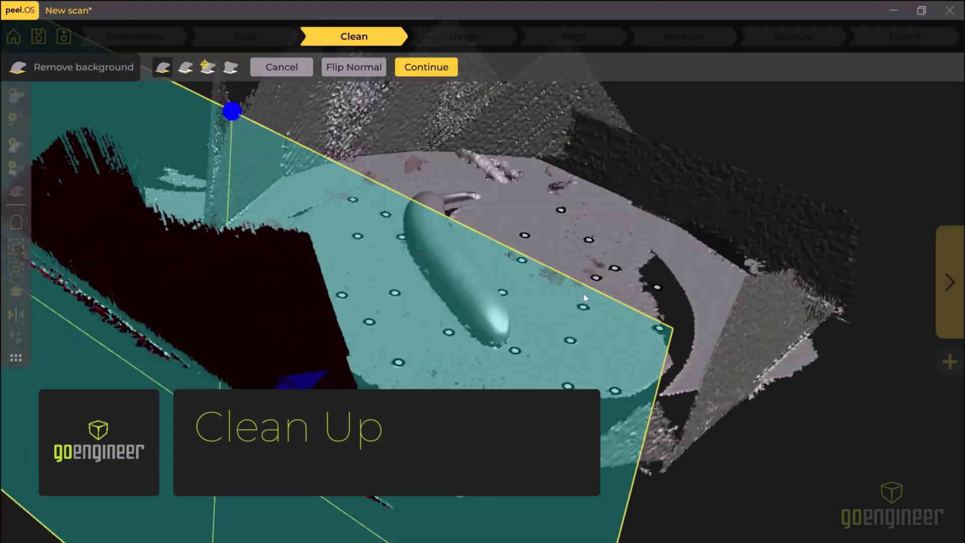
- Fit the cutting plane to a turntable target and remove the tabletop background below it
drag(636, 290, 618, 290)
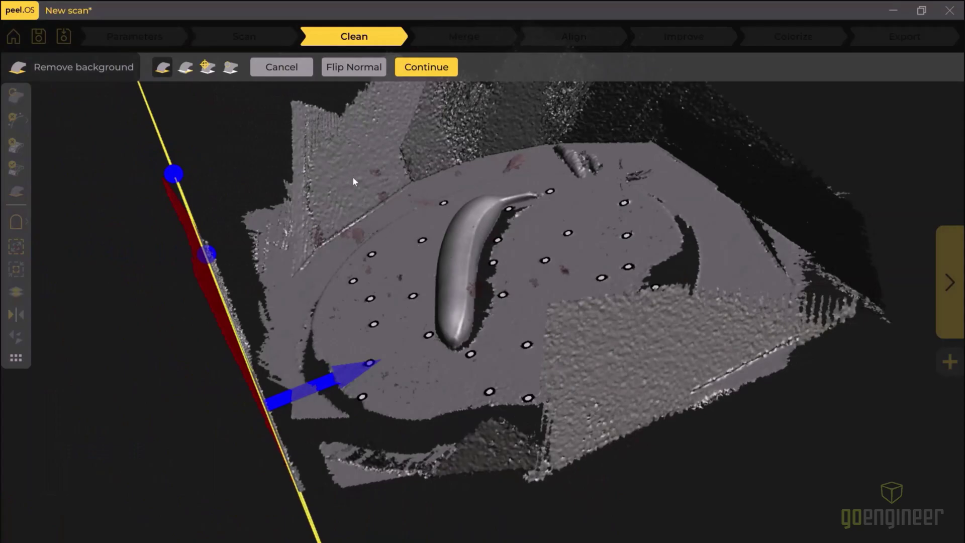
click(231, 68)
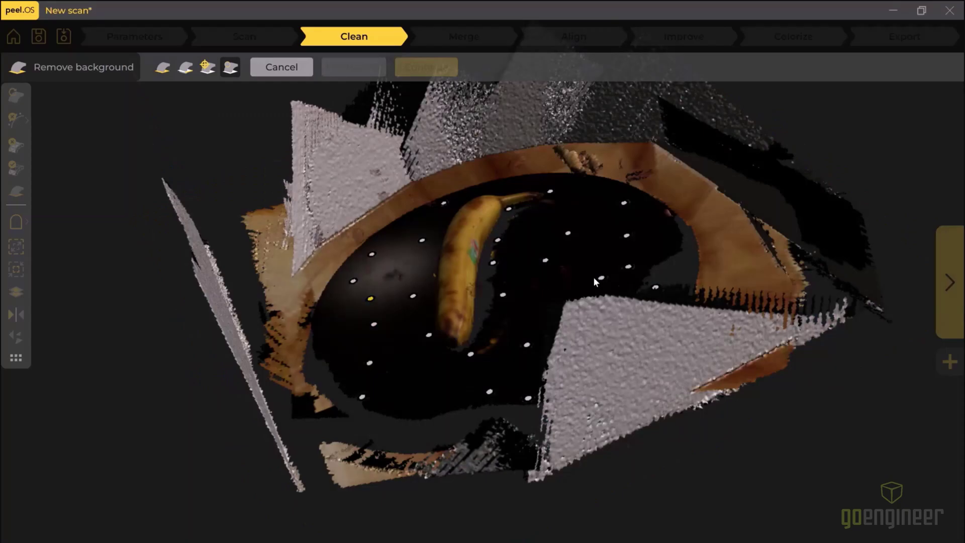
click(490, 393)
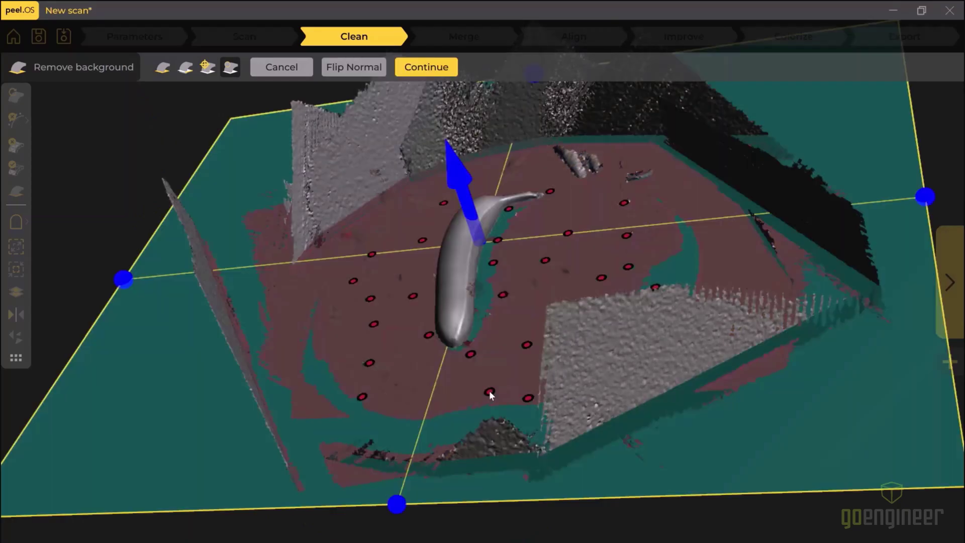
click(427, 69)
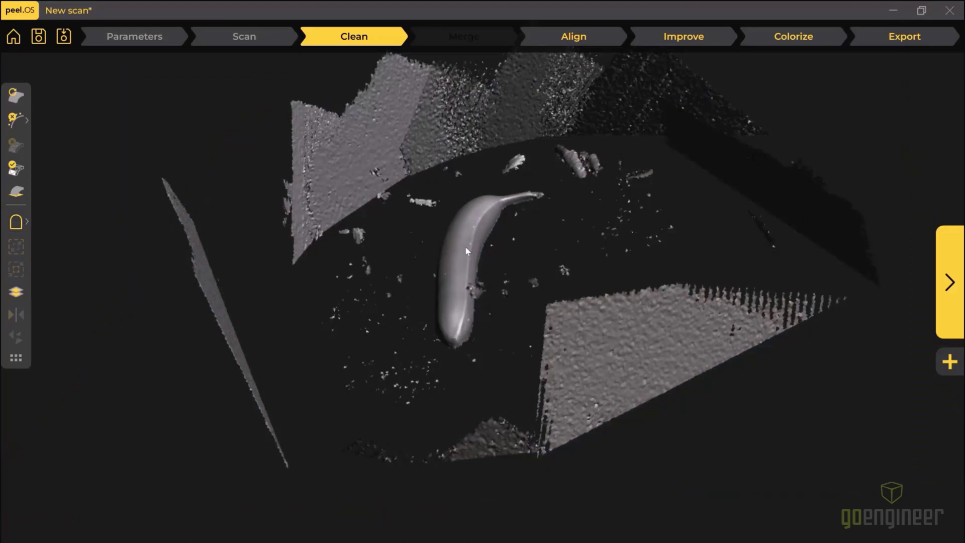
- Keep only the selected banana, deleting the walls and scattered fragments from the first scan
drag(499, 261, 507, 266)
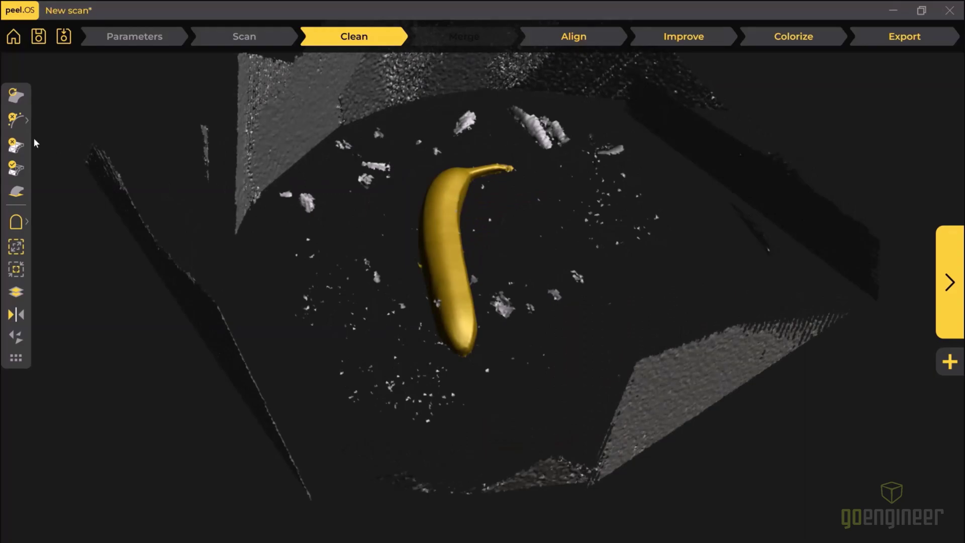
click(16, 171)
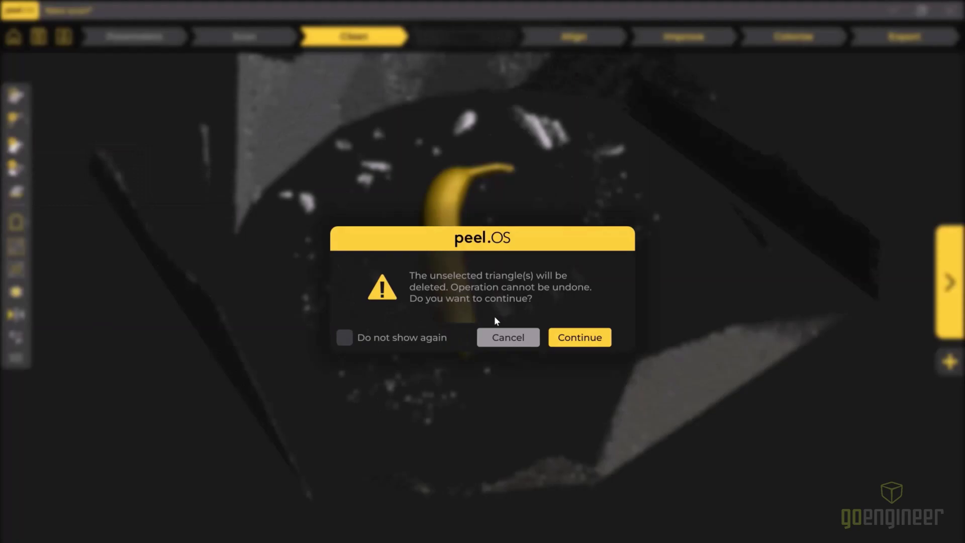
click(592, 342)
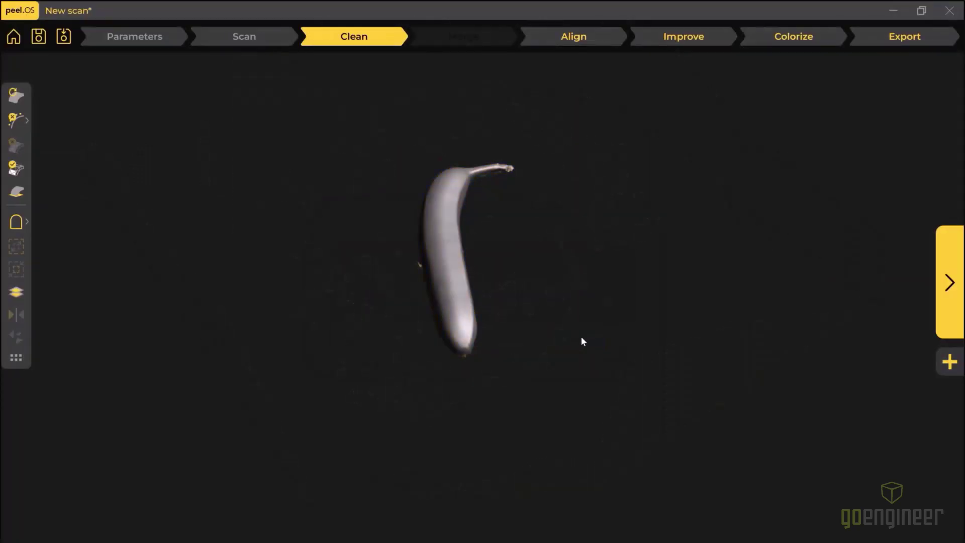
- Orbit the cleaned banana mesh to inspect it before the second scan
drag(582, 337, 559, 335)
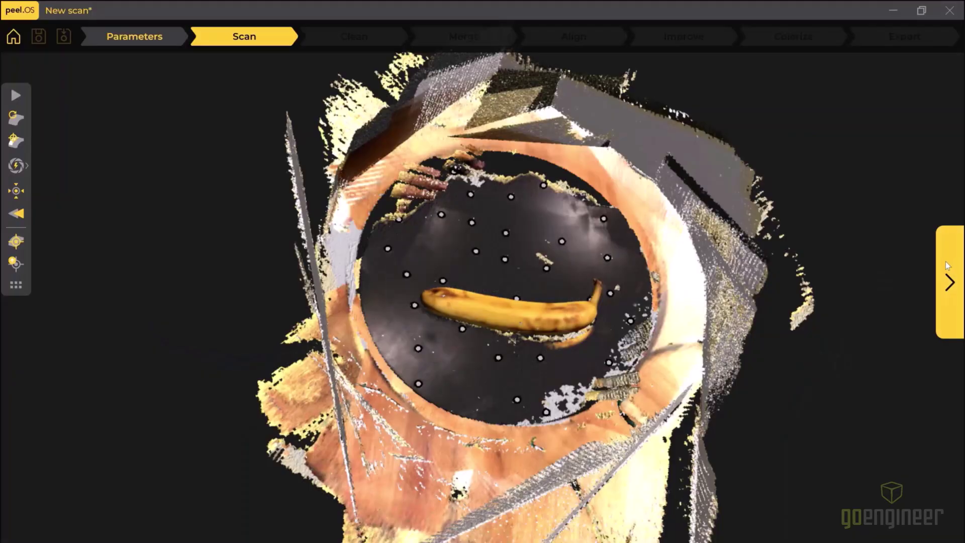
- Remove the second scan's turntable using a two-target plane, then keep only the banana
click(948, 263)
drag(588, 271, 592, 247)
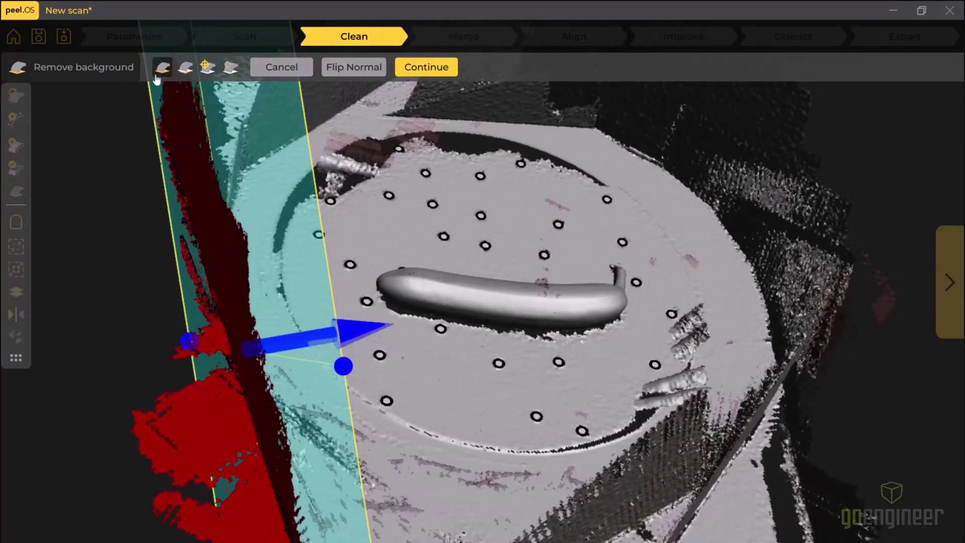
click(230, 66)
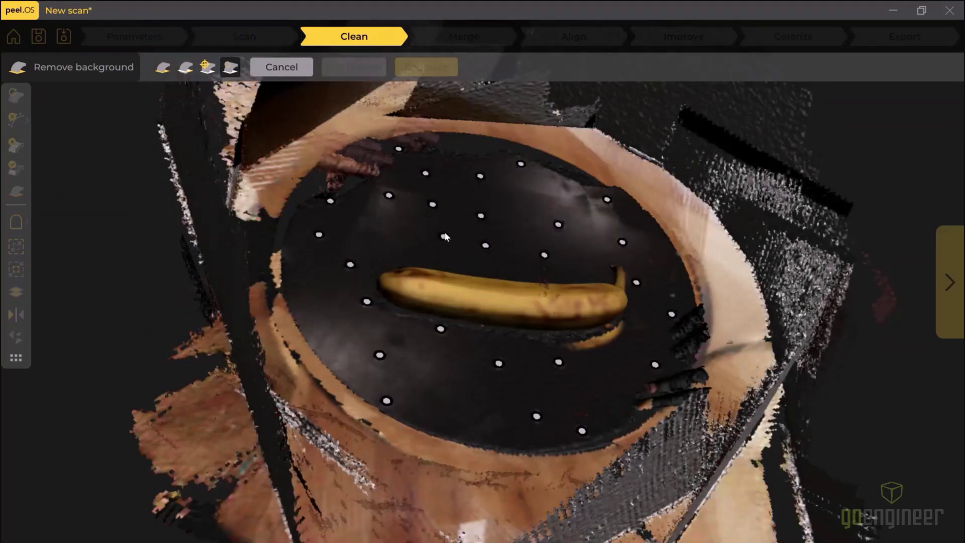
click(444, 236)
click(654, 365)
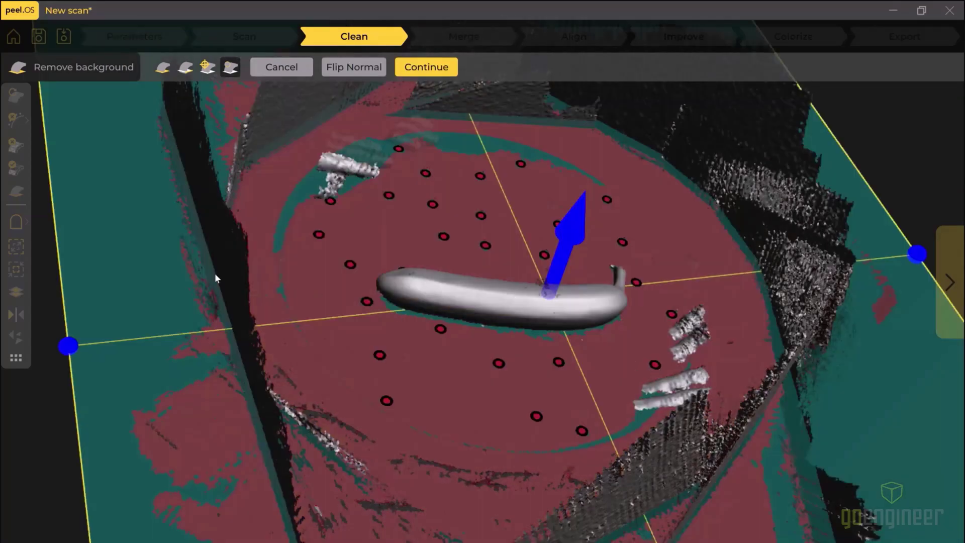
click(427, 67)
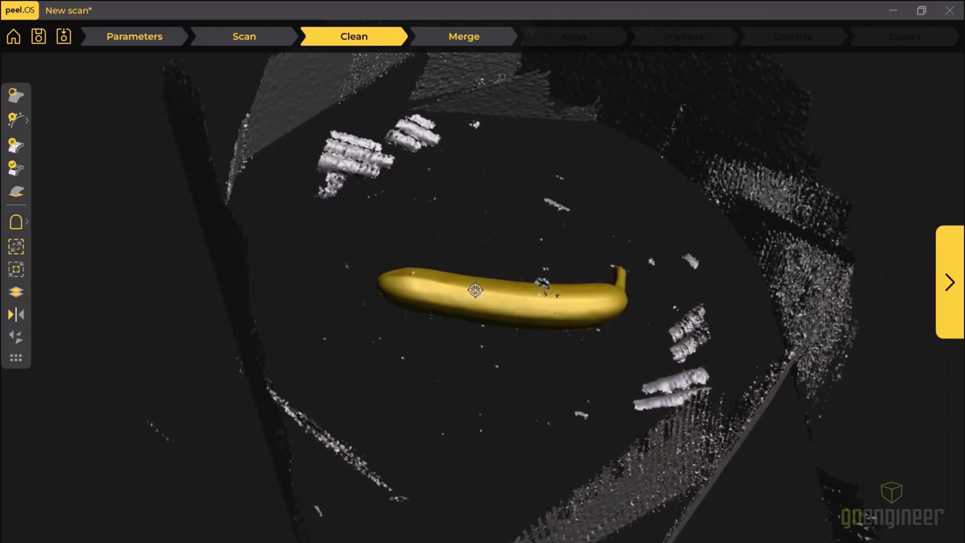
click(13, 171)
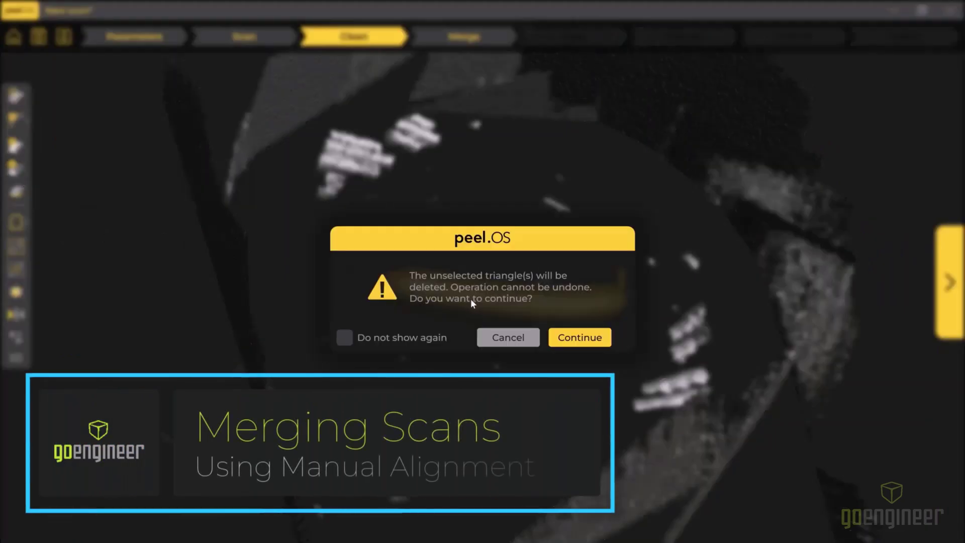
click(572, 339)
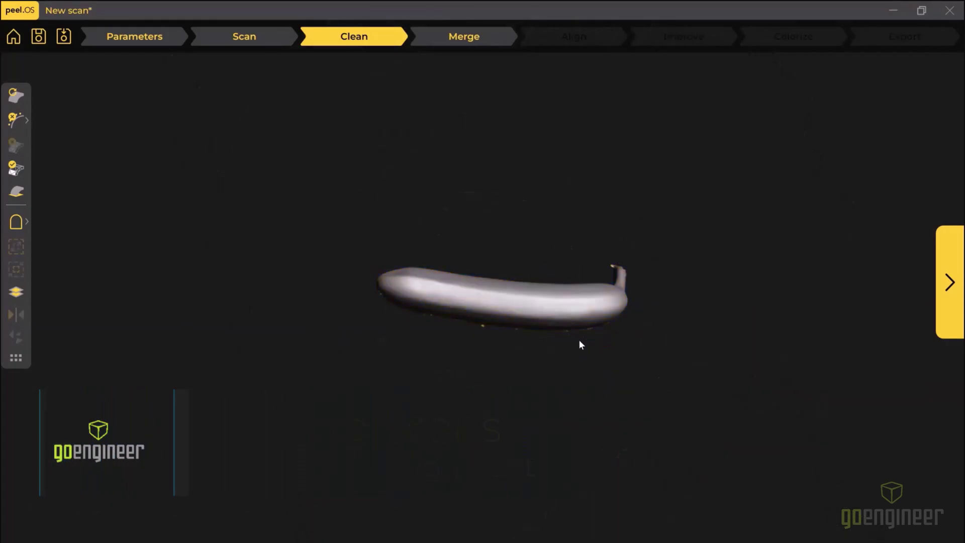
- Start manual alignment and pair point 1 at the stem end of both scans
click(951, 269)
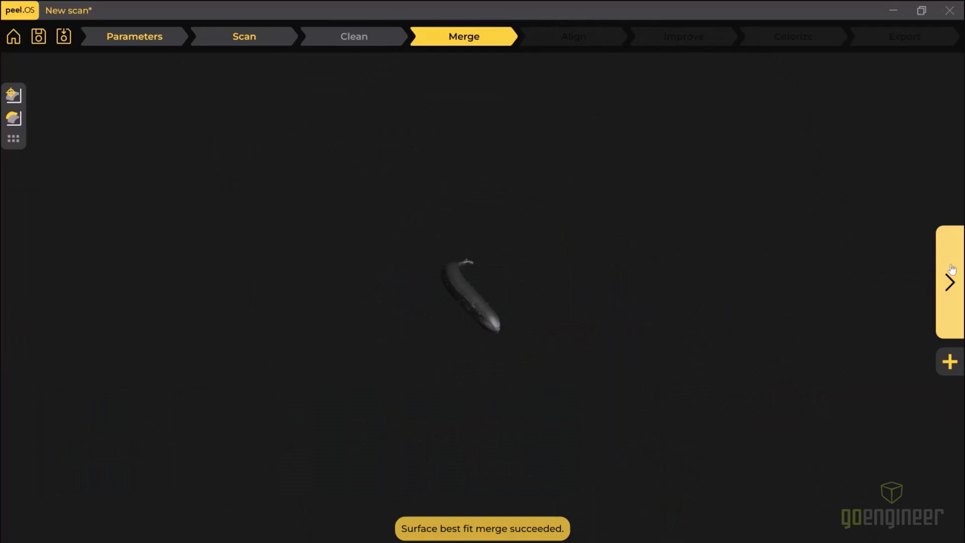
click(10, 98)
scroll(456, 322, up, 5)
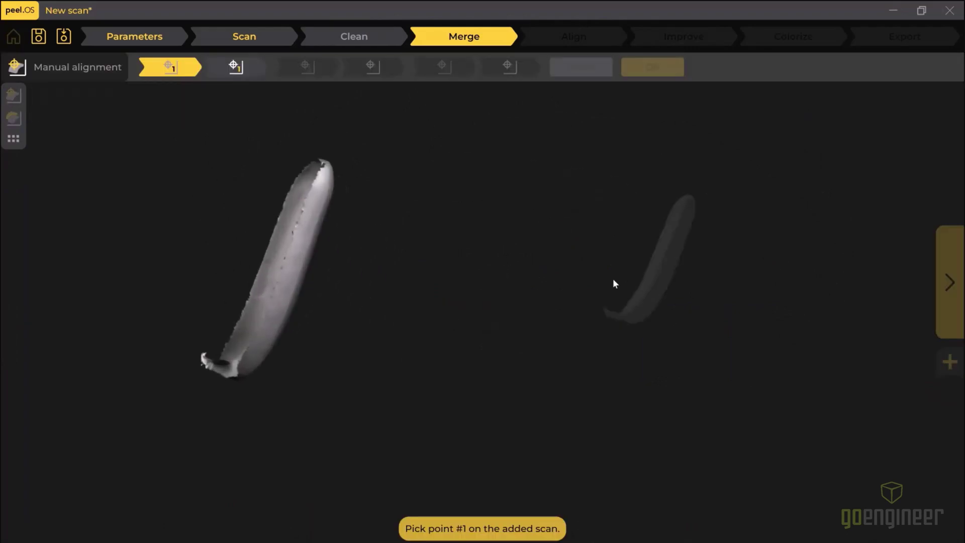
scroll(326, 272, down, 2)
drag(326, 272, 262, 145)
scroll(270, 191, up, 4)
click(193, 157)
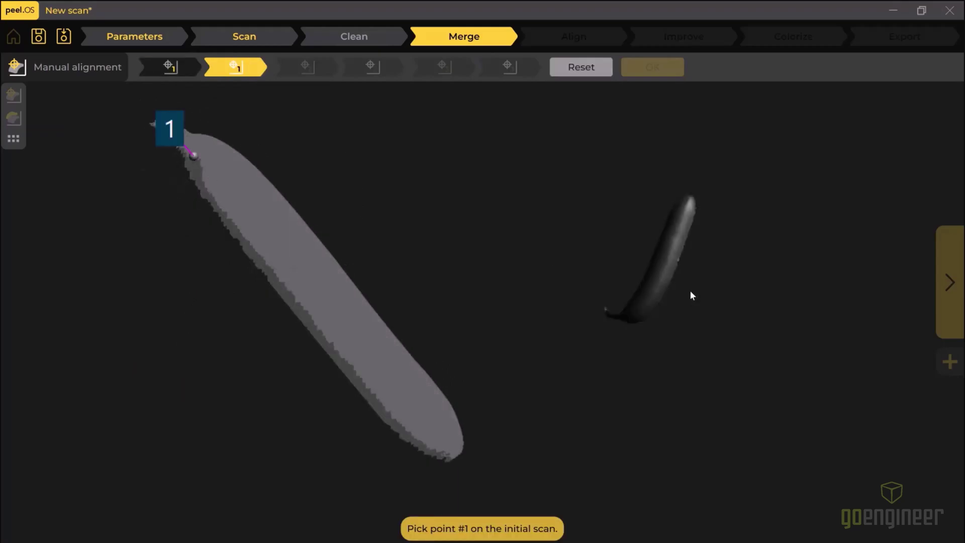
drag(727, 315, 759, 417)
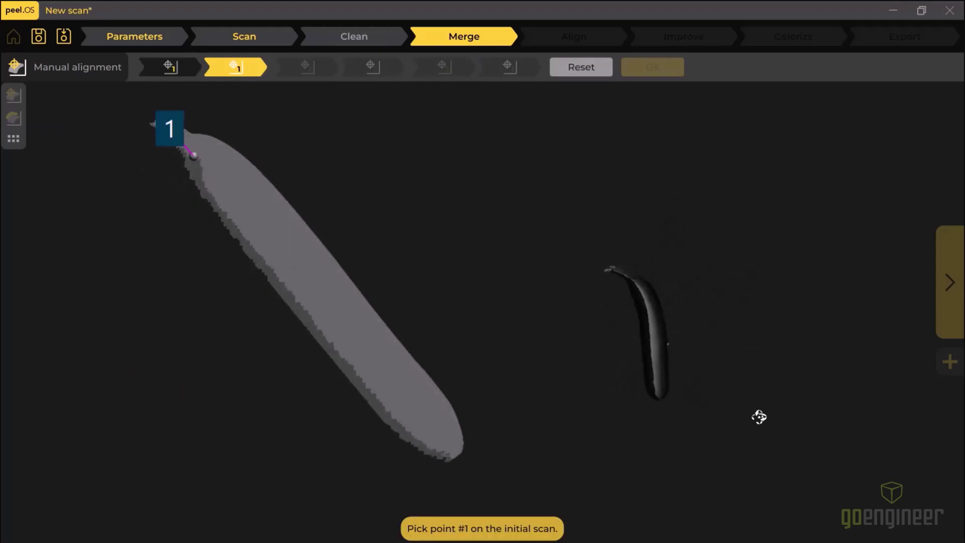
scroll(605, 263, up, 6)
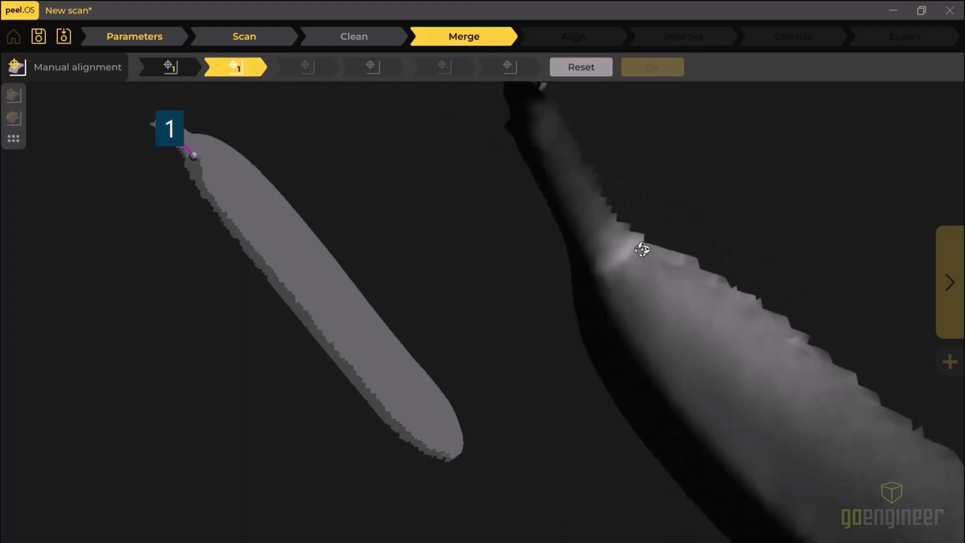
click(618, 255)
- Pair point 2 at the far tip of the initial and added scans
scroll(593, 242, down, 2)
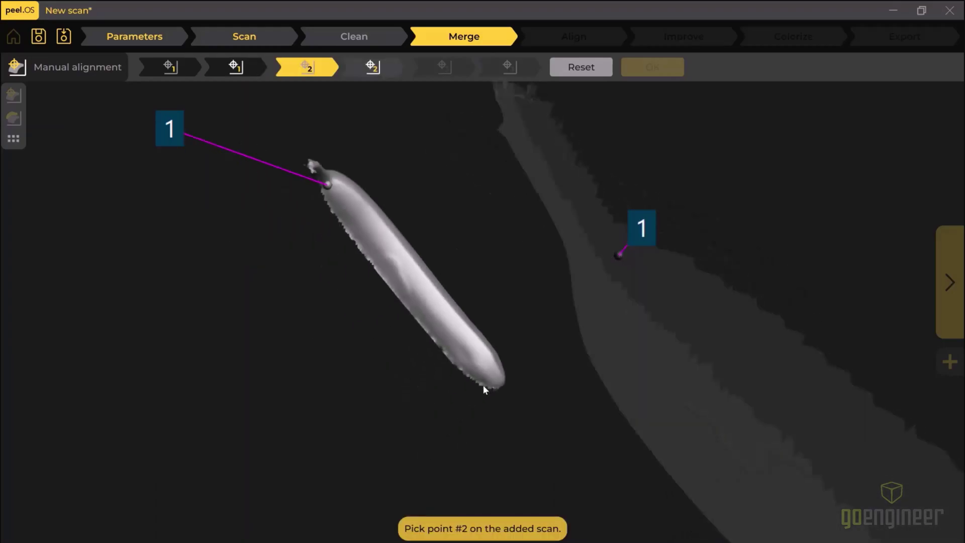
scroll(498, 385, up, 4)
click(502, 384)
scroll(631, 307, down, 4)
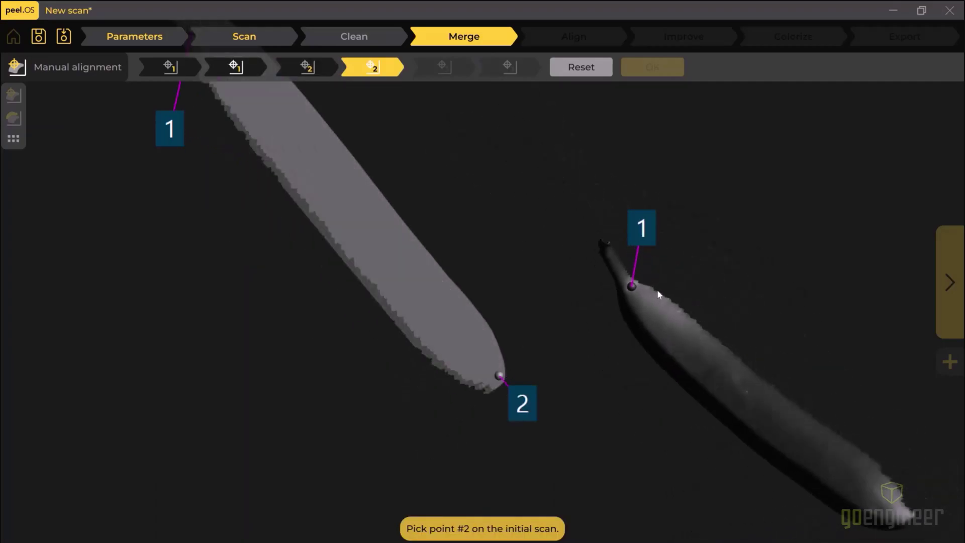
scroll(776, 419, up, 3)
click(809, 415)
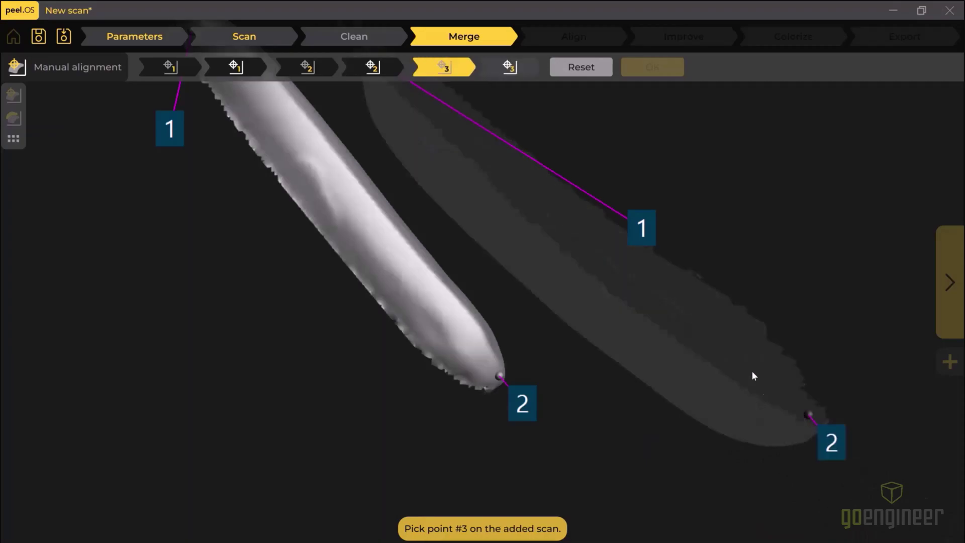
- Pair point 3 on the side of both scans to complete the best-fit merge
scroll(714, 357, down, 3)
drag(544, 301, 489, 315)
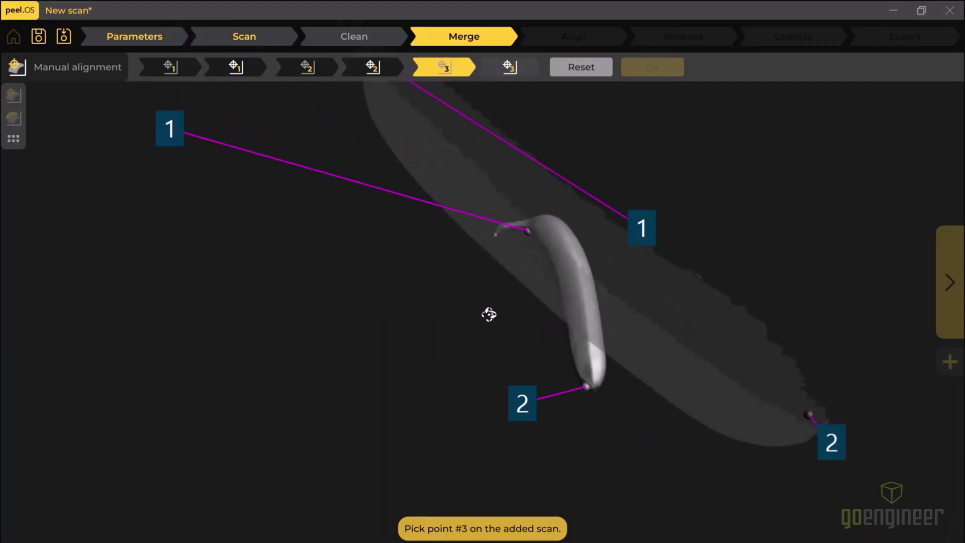
drag(637, 288, 577, 219)
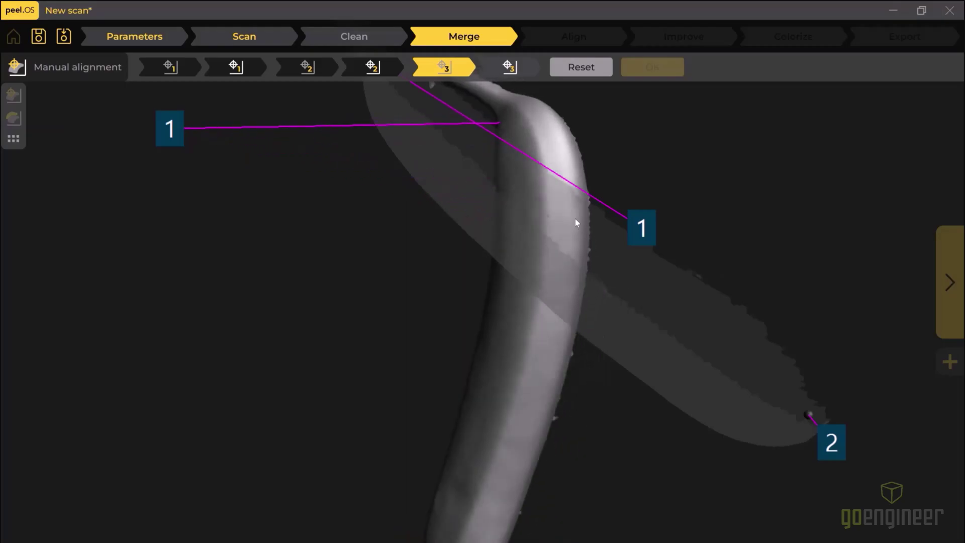
click(585, 203)
drag(644, 328, 603, 265)
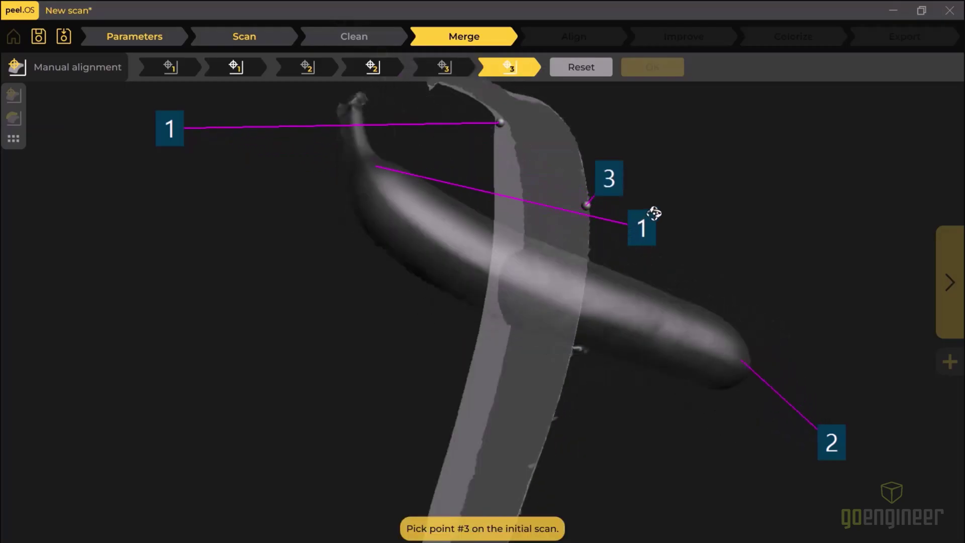
drag(655, 213, 696, 288)
click(568, 297)
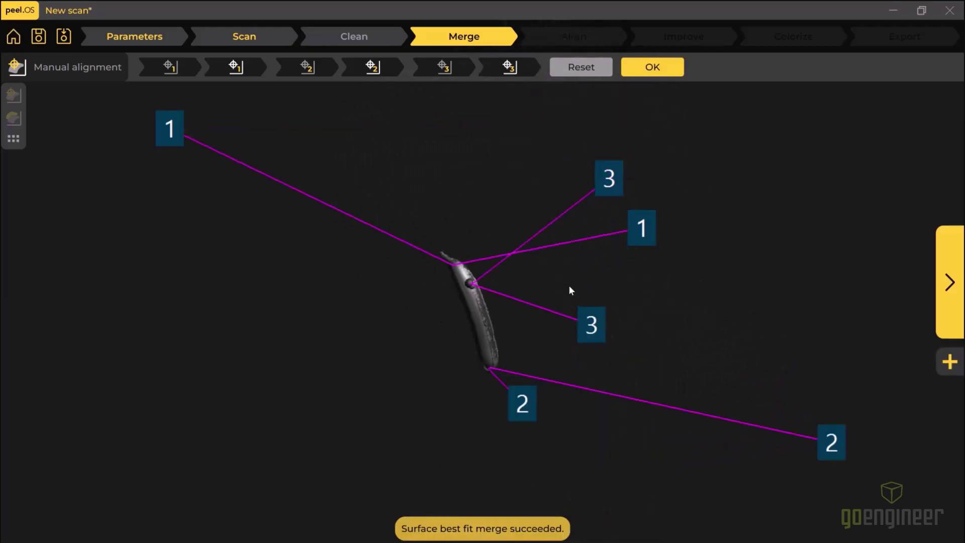
- Accept the manual alignment and advance from Align to the Improve stage
click(652, 67)
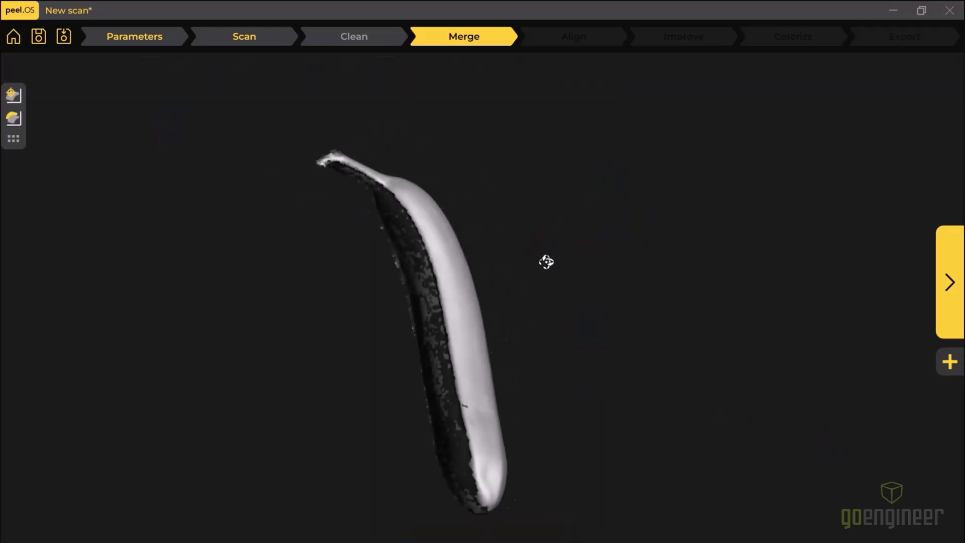
click(947, 276)
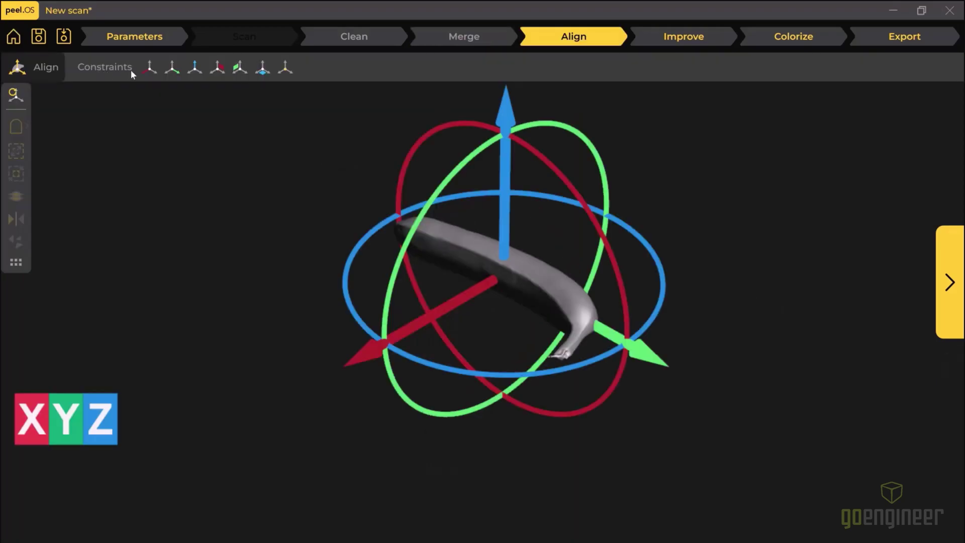
click(949, 282)
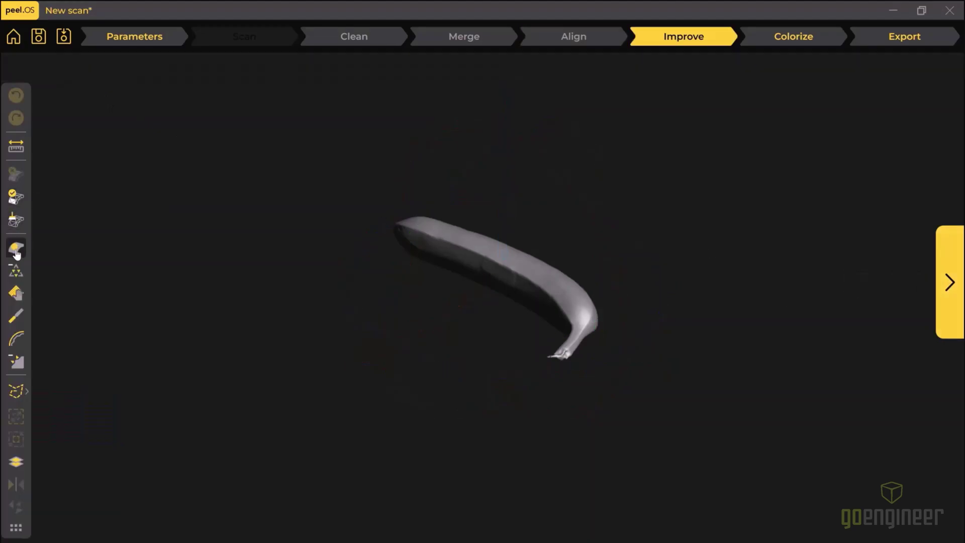
- Fill the single open hole at the stem end and proceed to Colorize texturing
click(17, 250)
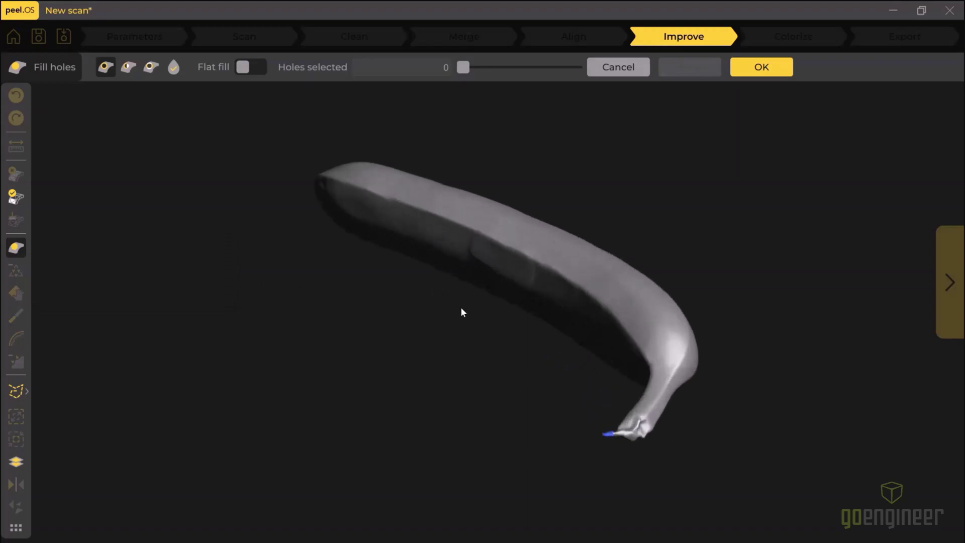
drag(463, 67, 576, 67)
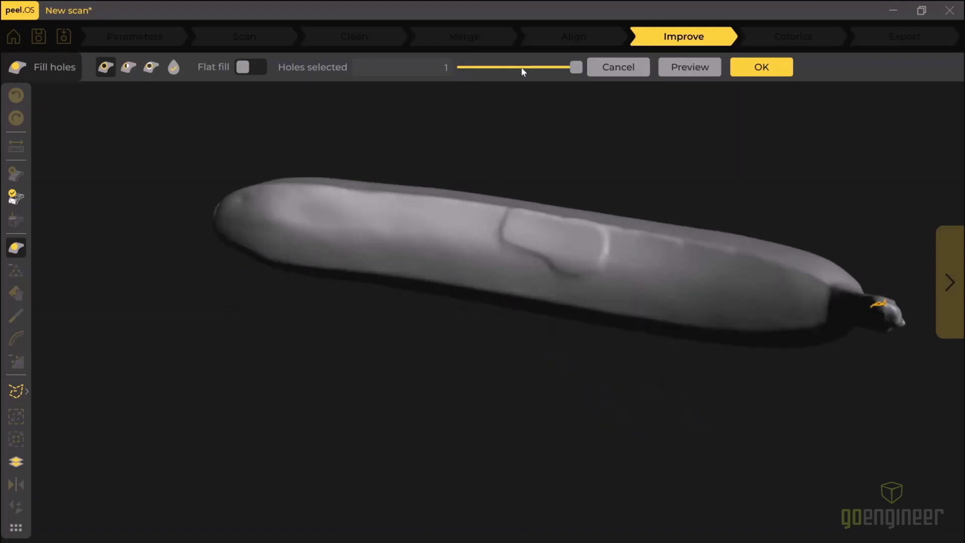
click(760, 71)
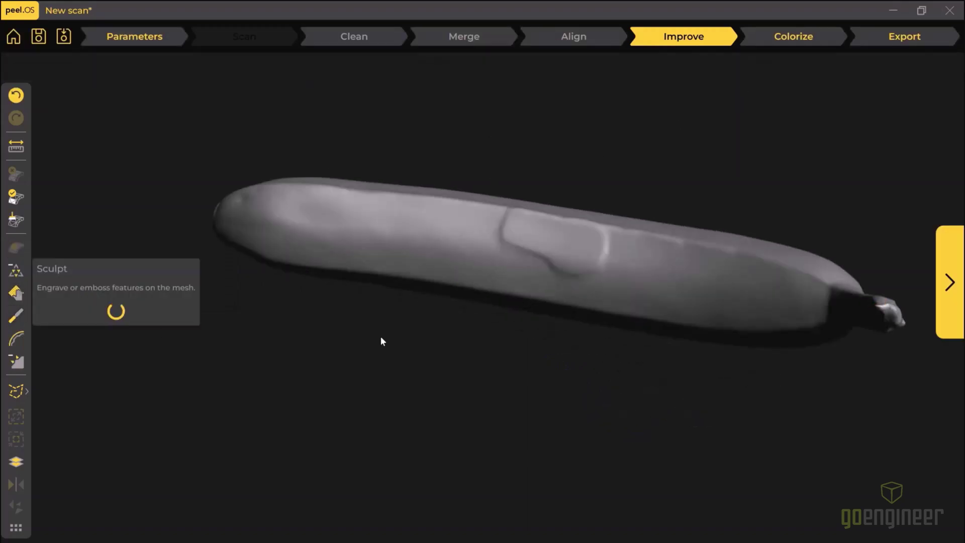
click(953, 274)
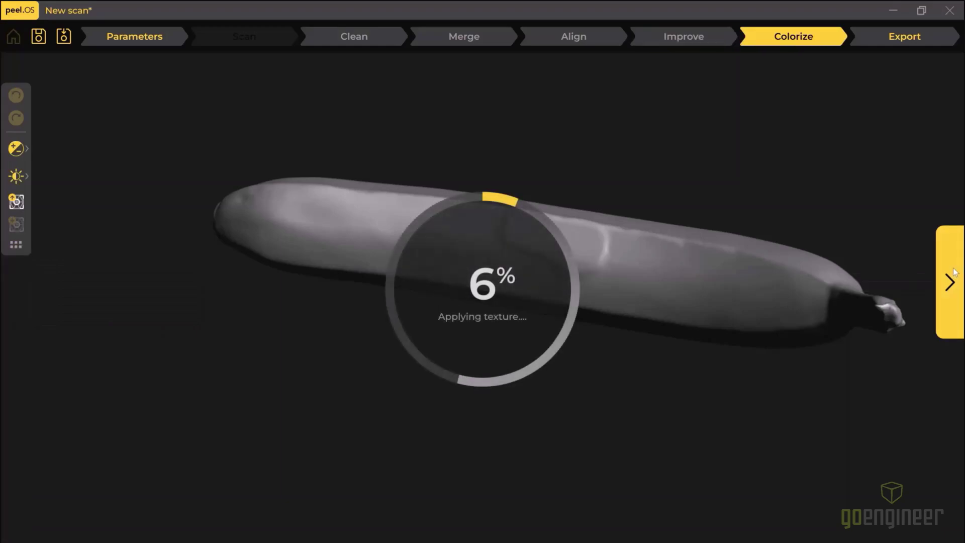